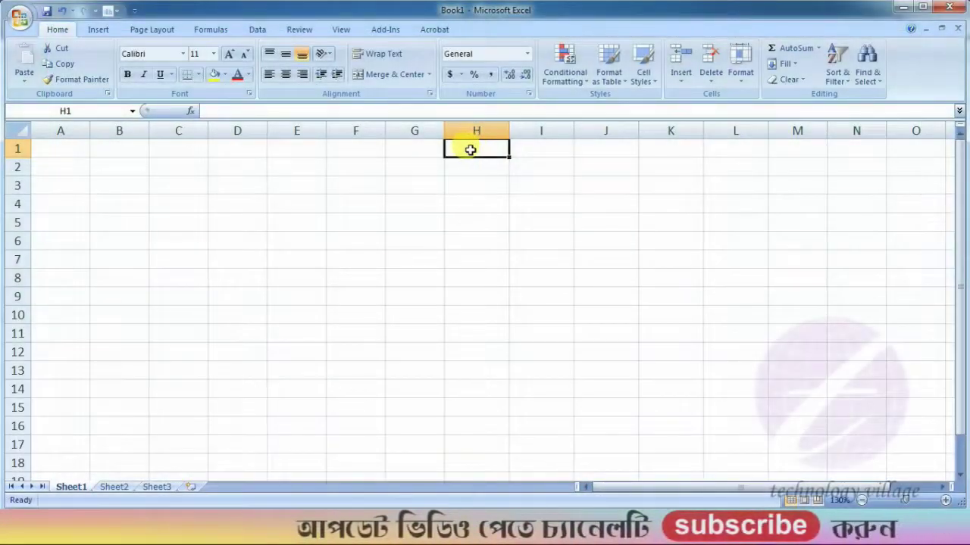
Format the empty range H1:K7 as a medium blue banded table with Column1–Column4 headers.
drag(475, 149, 668, 251)
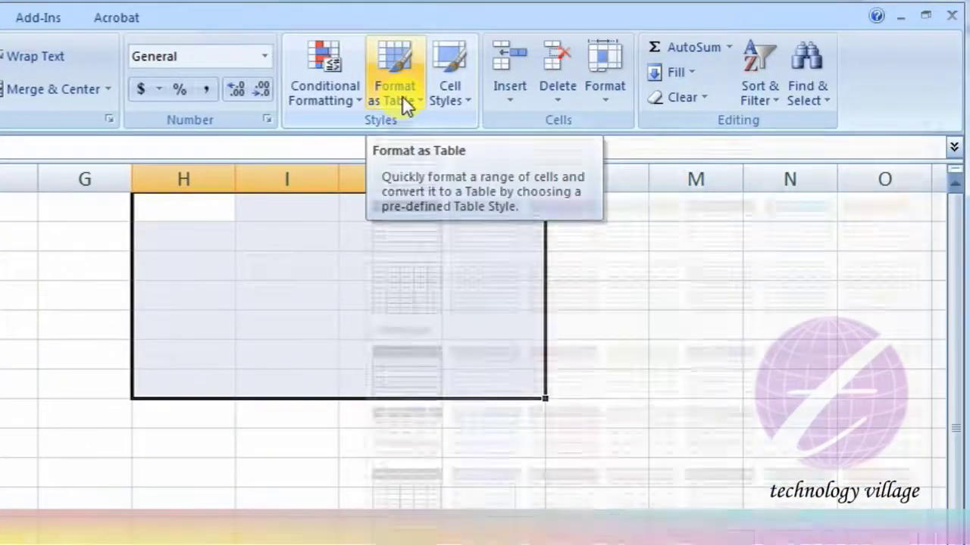
click(404, 96)
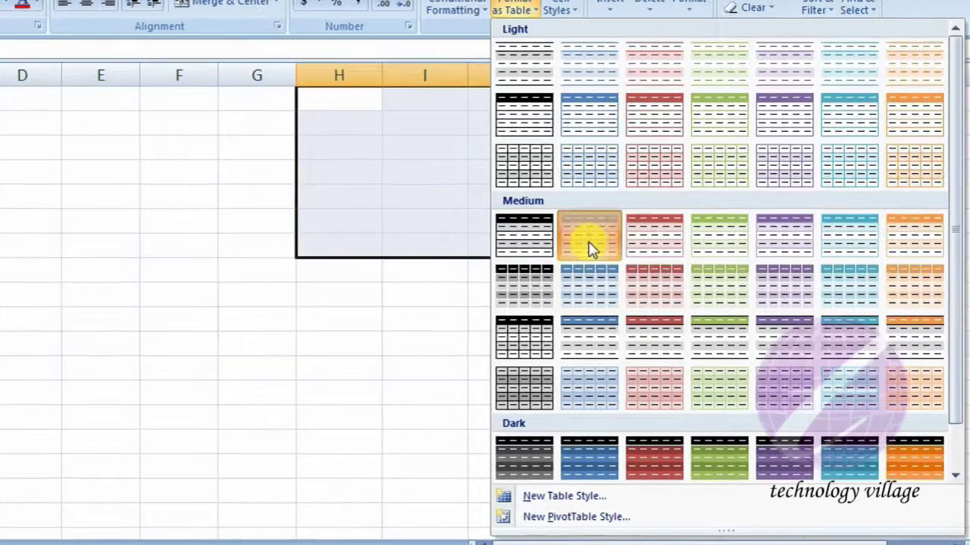
click(588, 239)
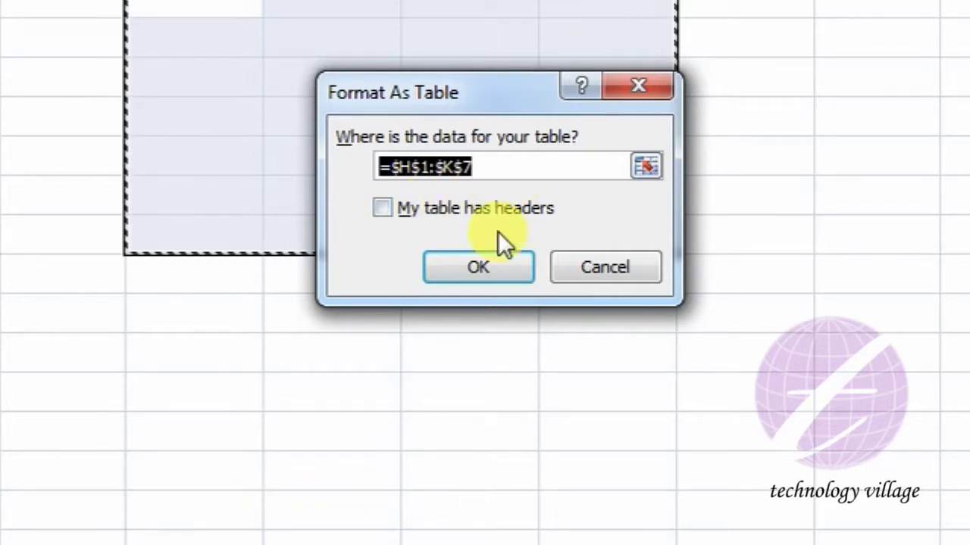
click(493, 268)
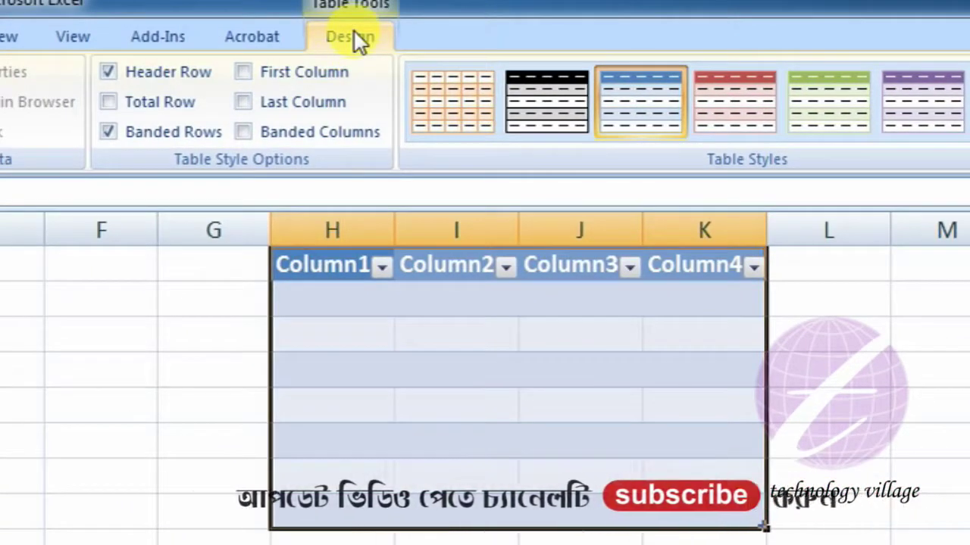
Turn off the table's Header Row to remove the Column1–Column4 headers, then select the table.
click(181, 415)
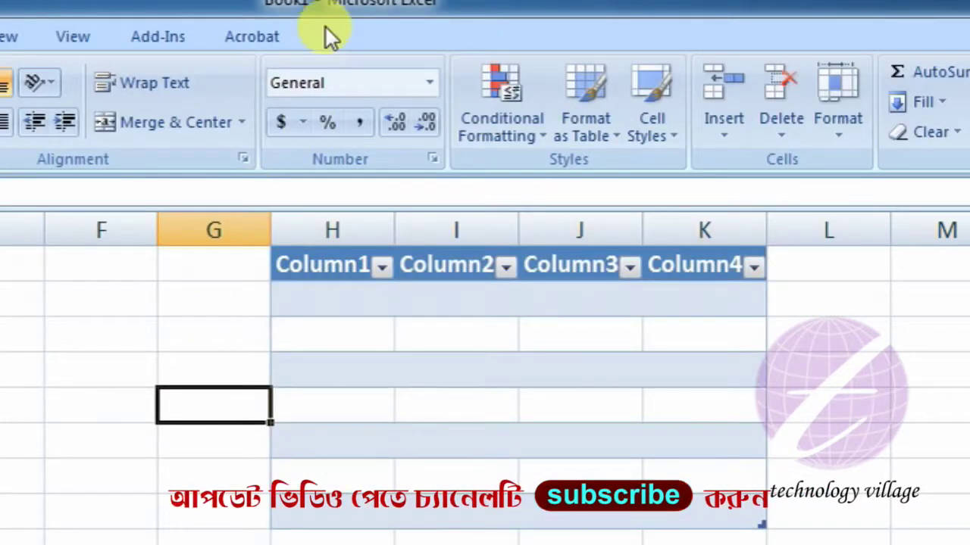
click(327, 311)
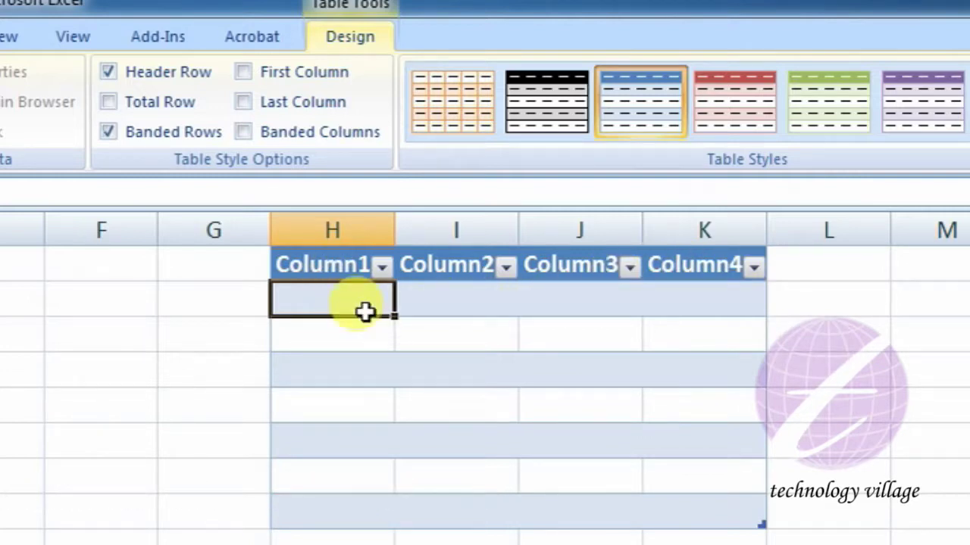
click(108, 73)
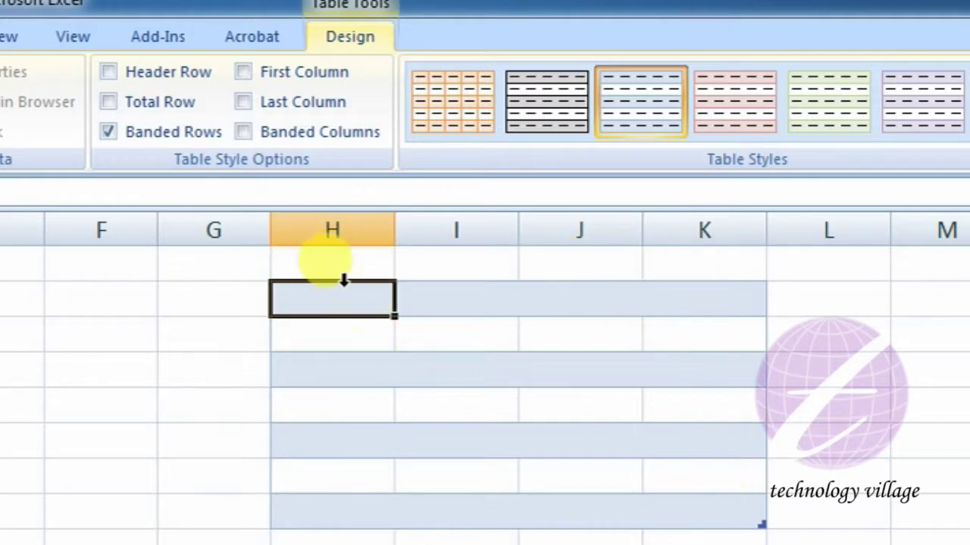
drag(345, 301, 716, 511)
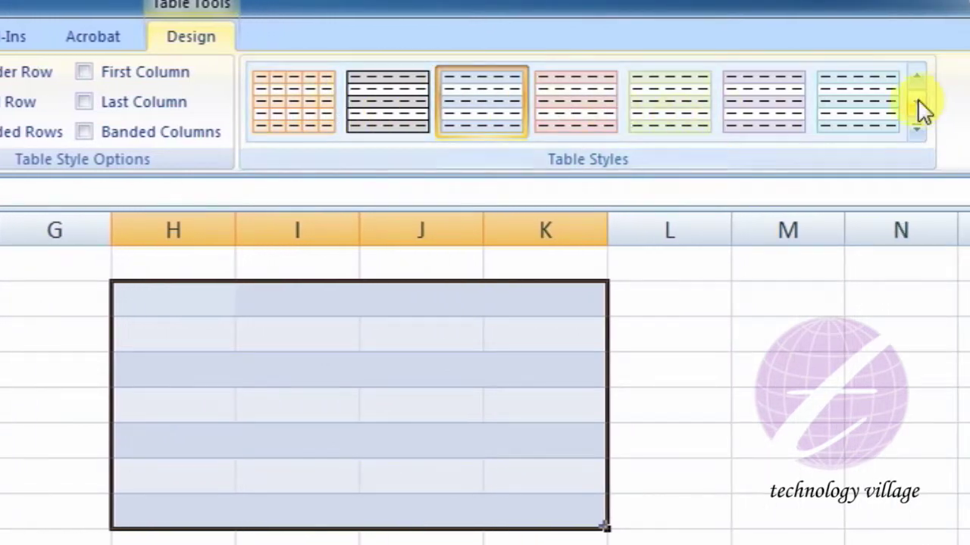
Try the light teal and then the orange table styles on the table.
click(917, 101)
click(917, 100)
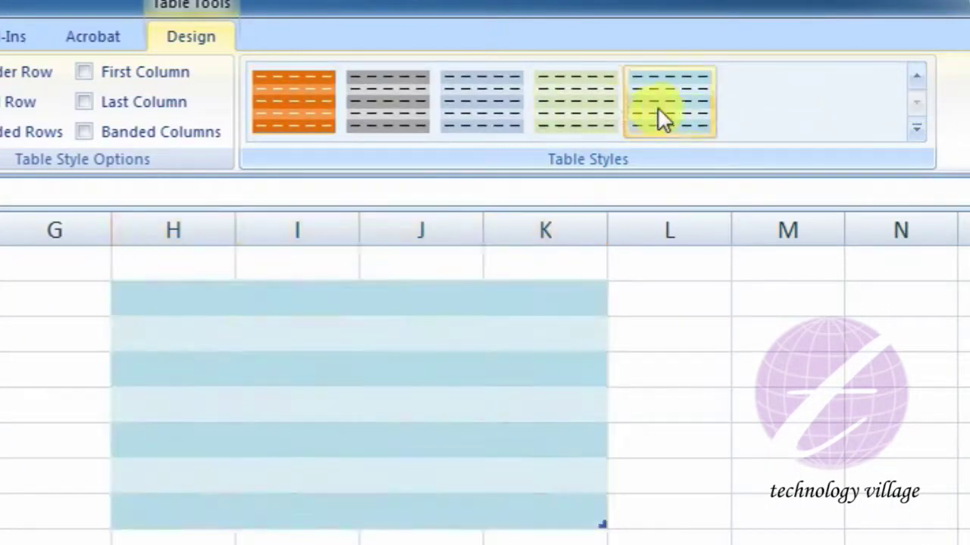
click(659, 115)
click(289, 82)
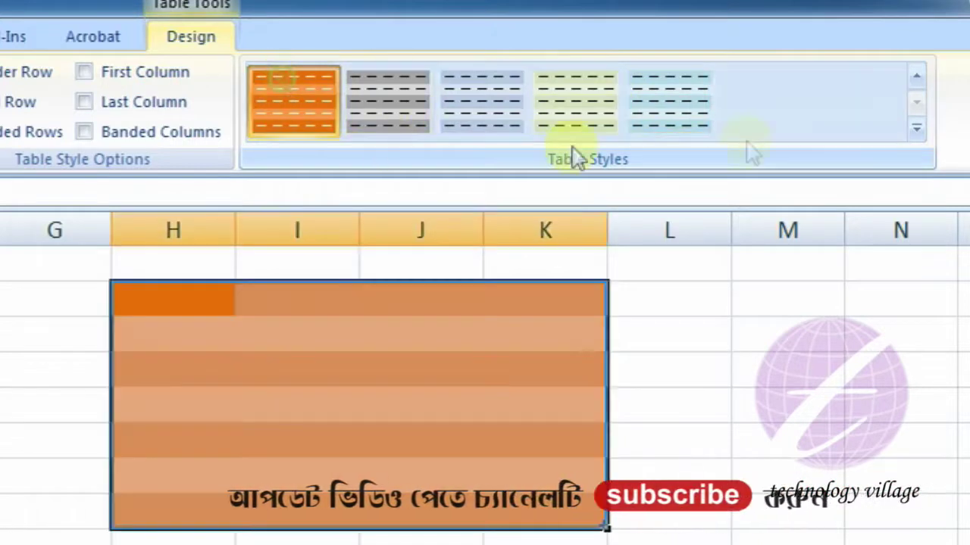
Set the table style to None so the table shows plain, unshaded cells.
click(916, 76)
click(915, 76)
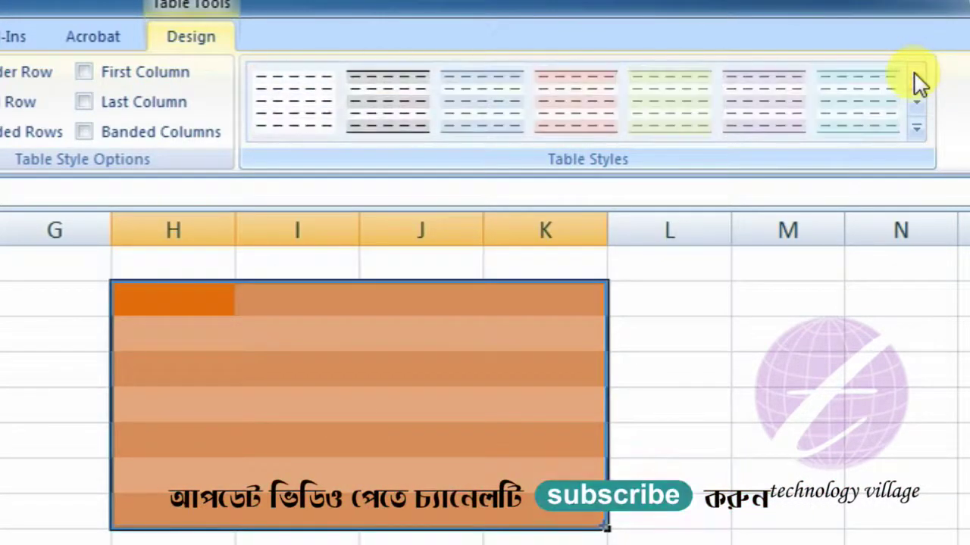
click(297, 99)
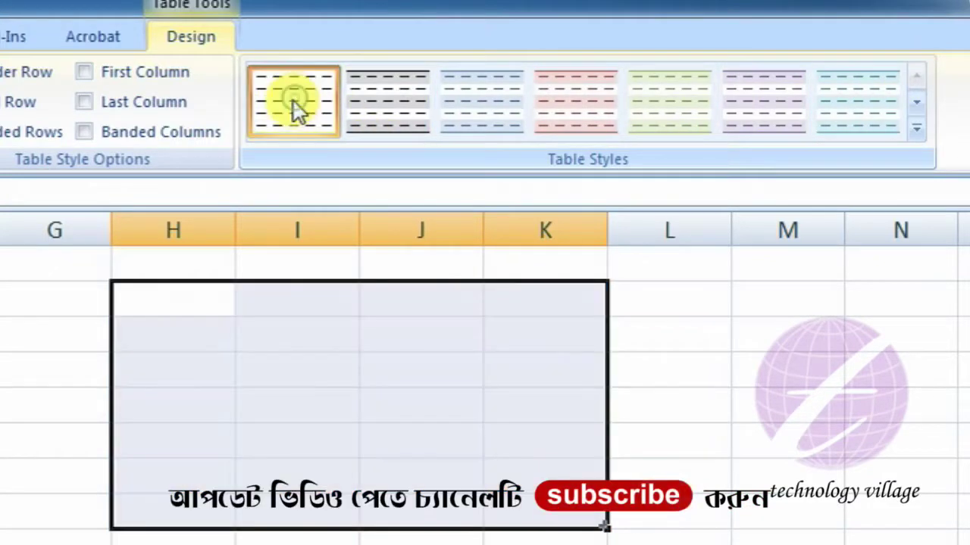
click(337, 409)
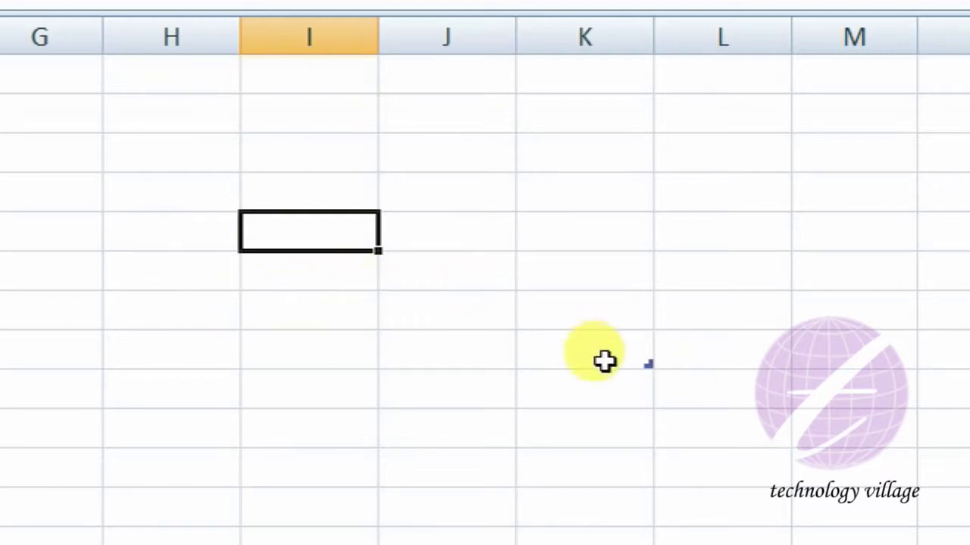
Use Convert to Range on the selected table and confirm with Yes.
key(Right)
key(Down)
key(Down)
drag(608, 366, 170, 123)
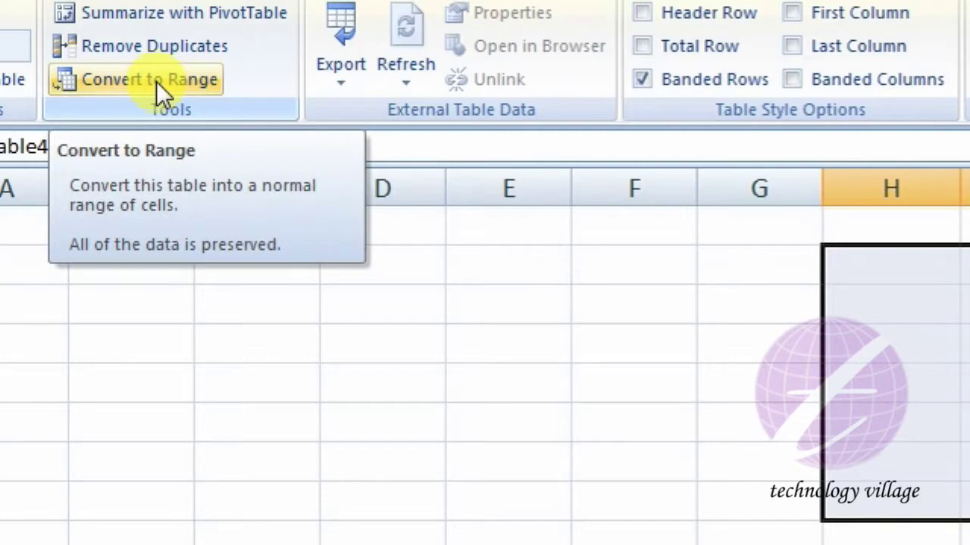
click(156, 81)
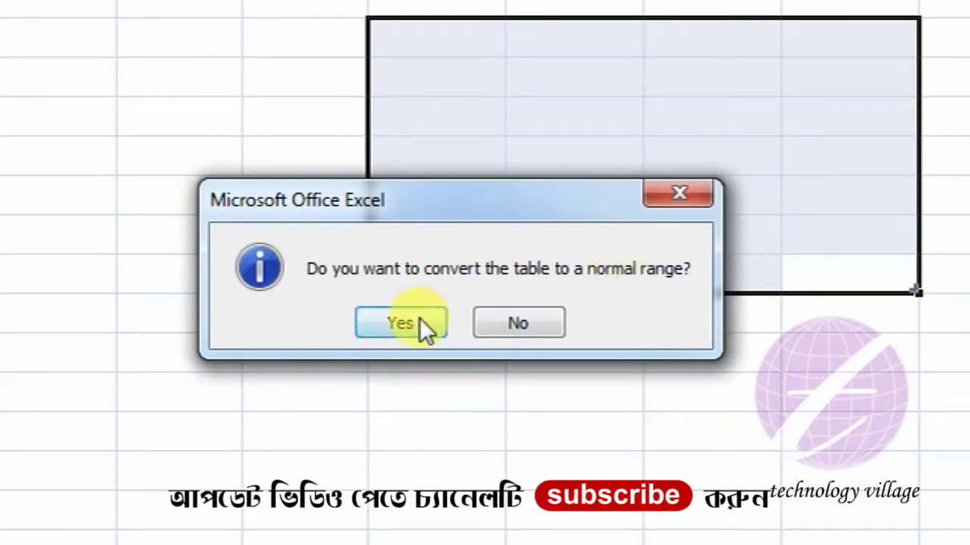
click(418, 320)
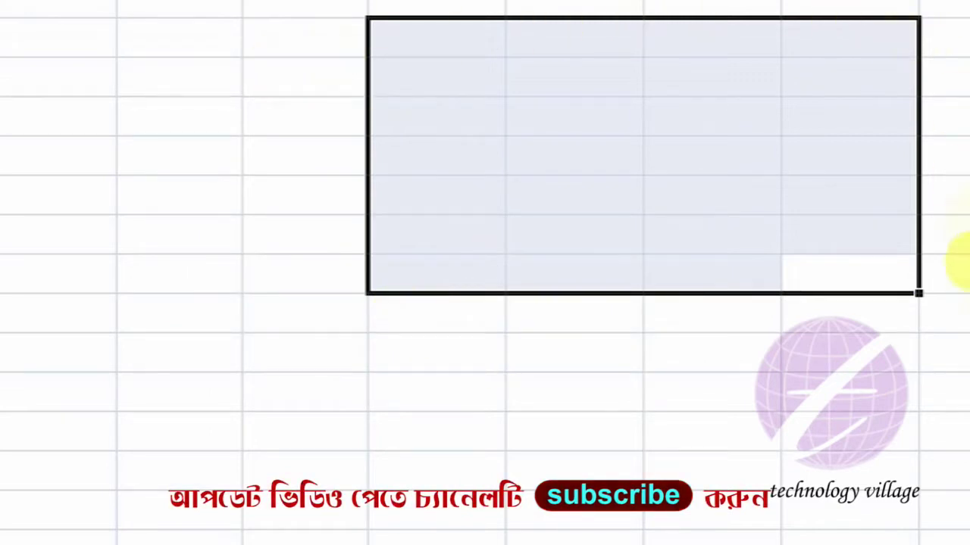
Deselect the range by selecting a single empty cell.
click(599, 368)
click(831, 331)
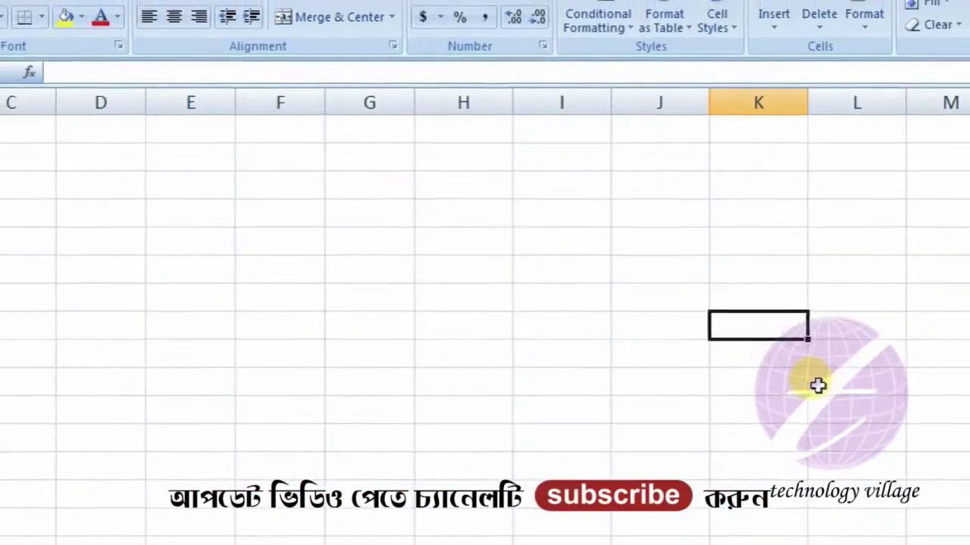
click(625, 250)
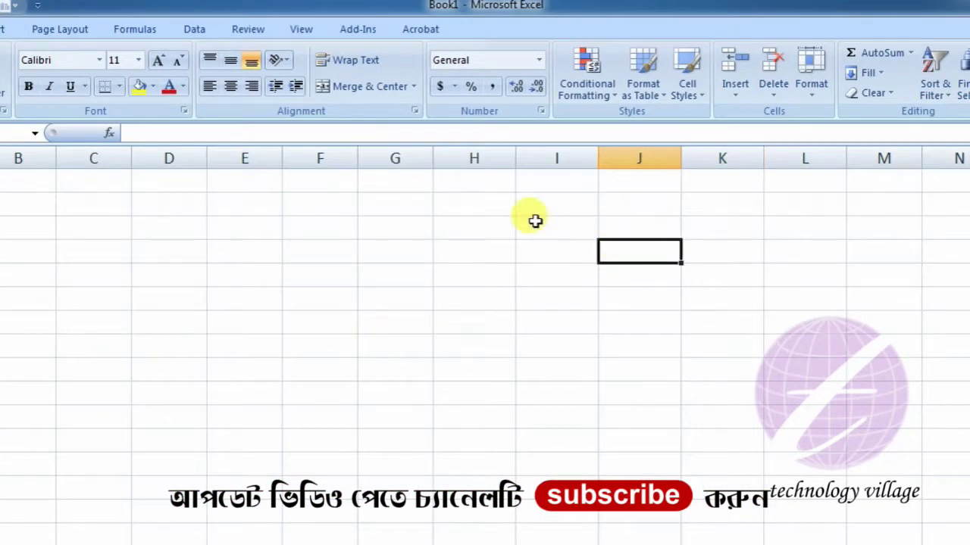
click(535, 220)
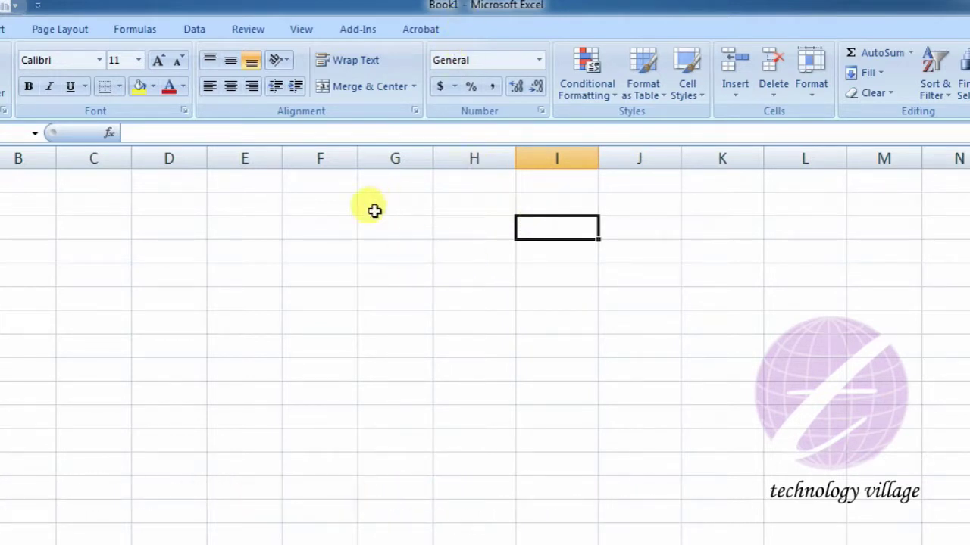
Apply the light green Good cell style to cells G2:K2.
drag(380, 206, 729, 198)
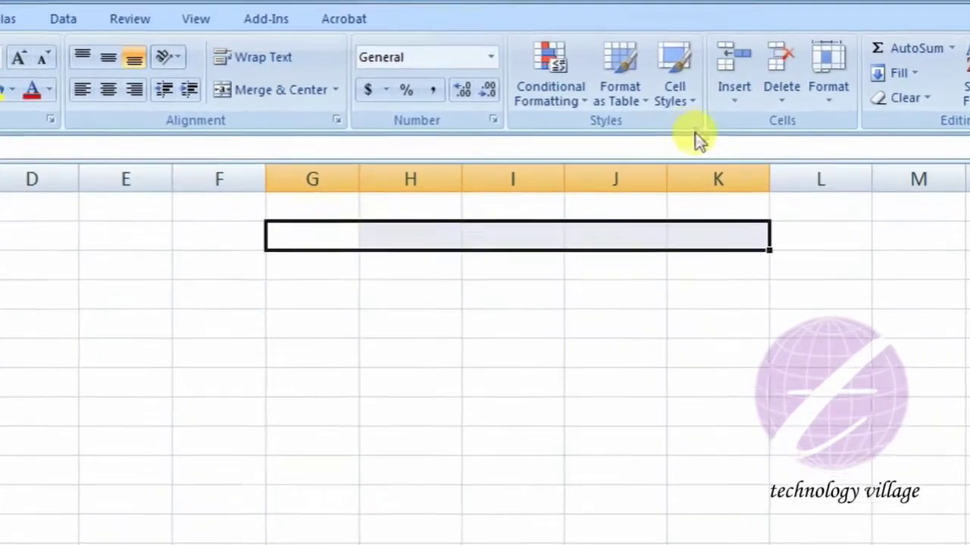
click(697, 90)
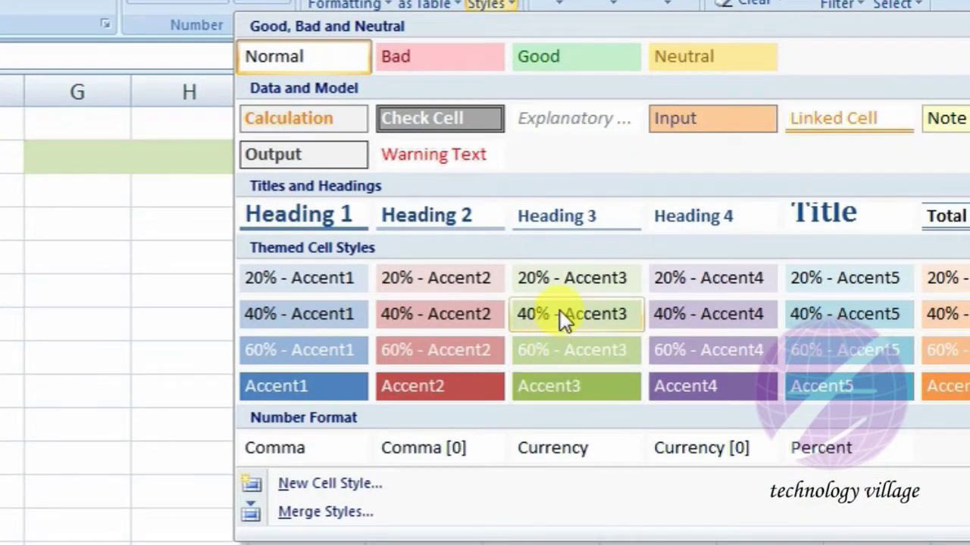
click(565, 59)
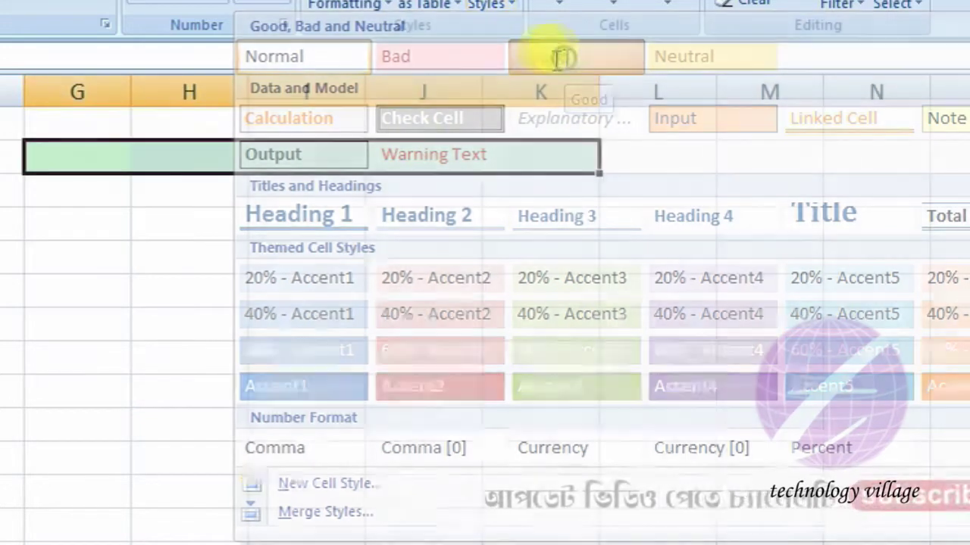
click(145, 228)
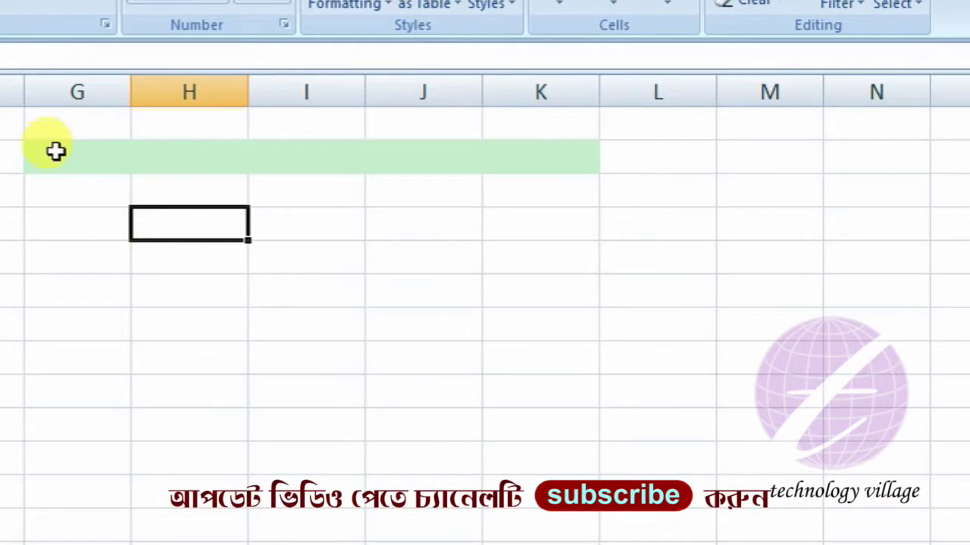
Reset the green G–K row to the Normal cell style.
mouse_move(58, 151)
mouse_down()
mouse_move(485, 177)
mouse_move(591, 206)
mouse_up()
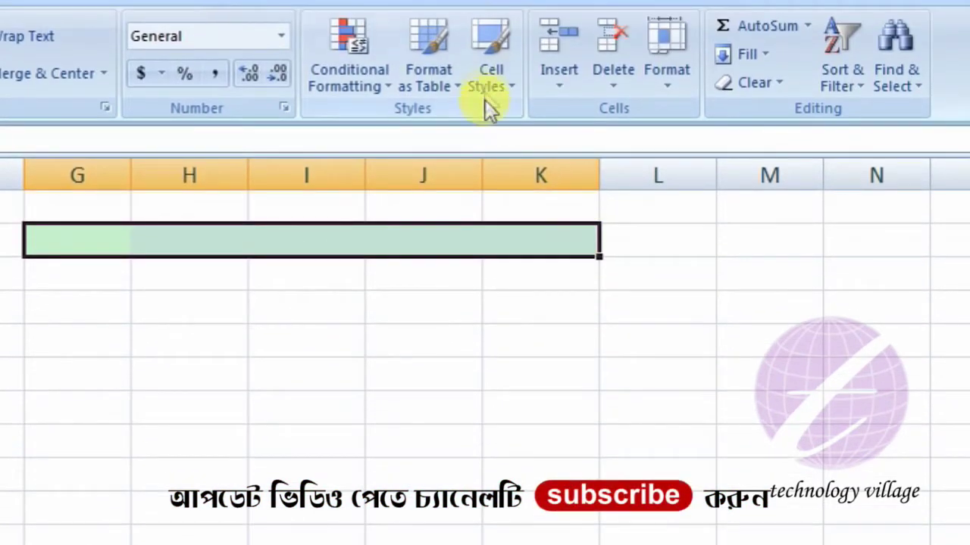
click(488, 91)
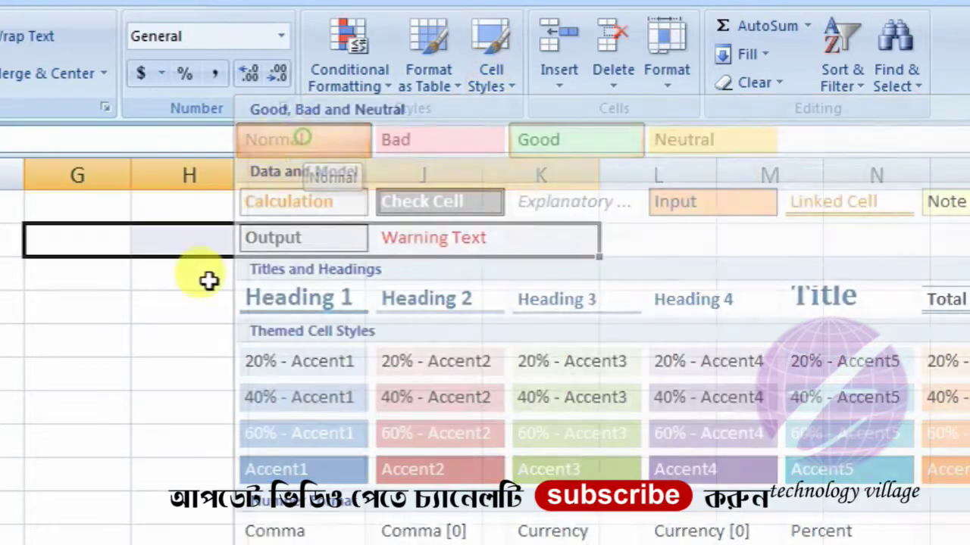
click(193, 373)
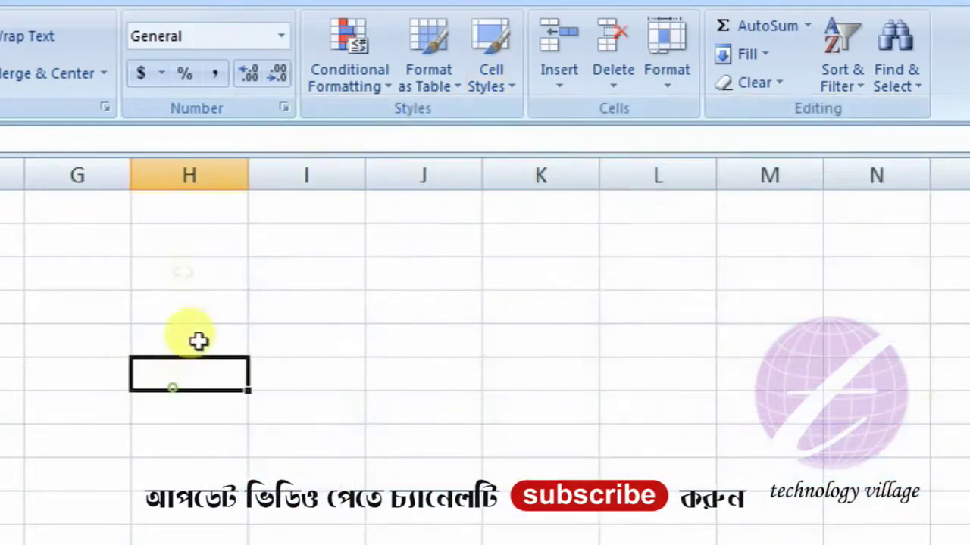